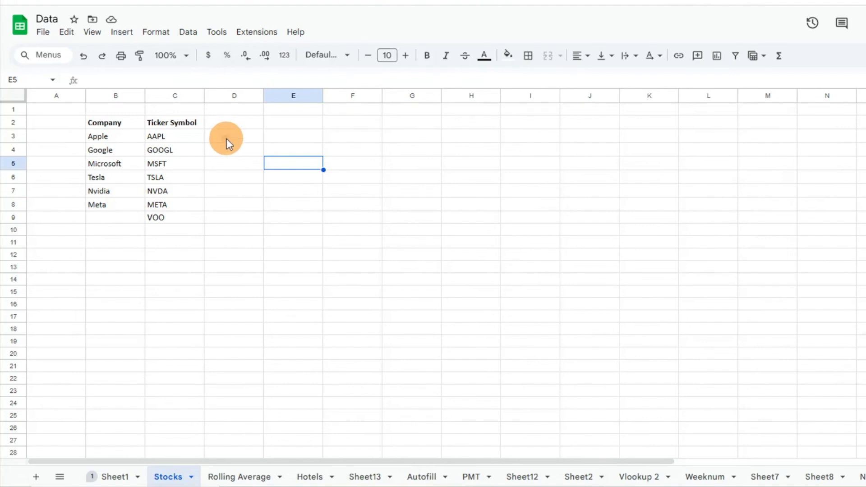
Begin a GOOGLEFINANCE formula in D3, beside the AAPL ticker
left_click(228, 143)
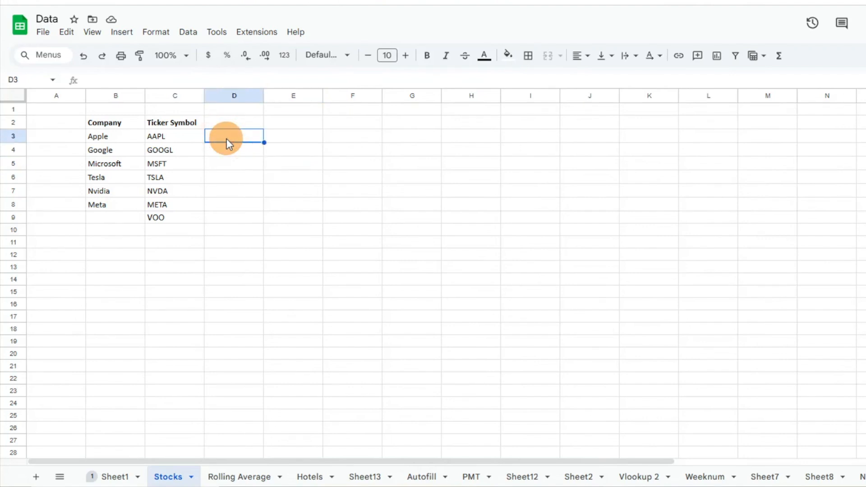
type("=goog")
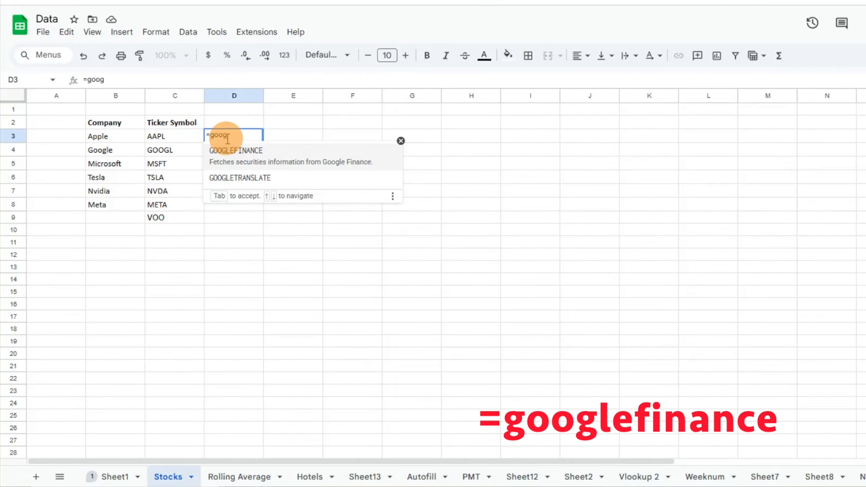
type("lefinance")
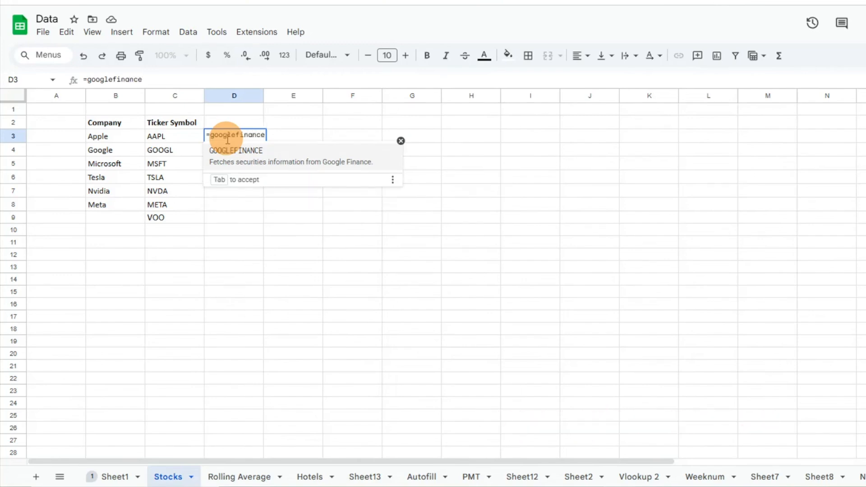
key("Tab")
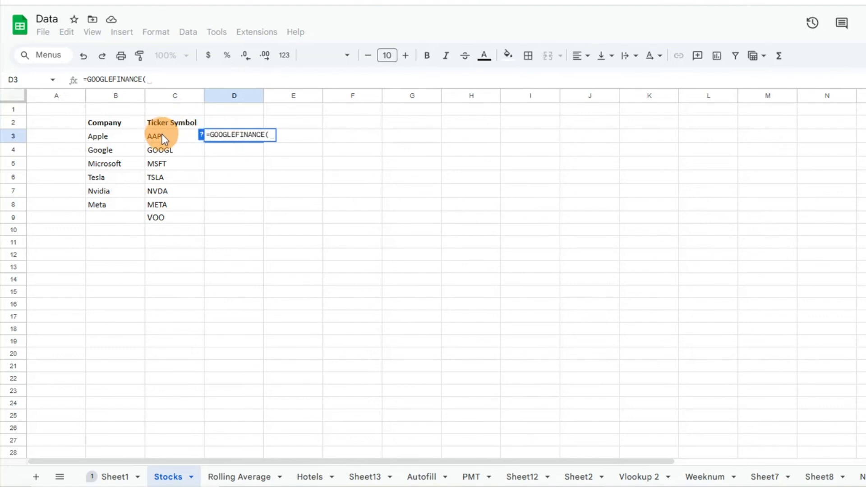
type("\"")
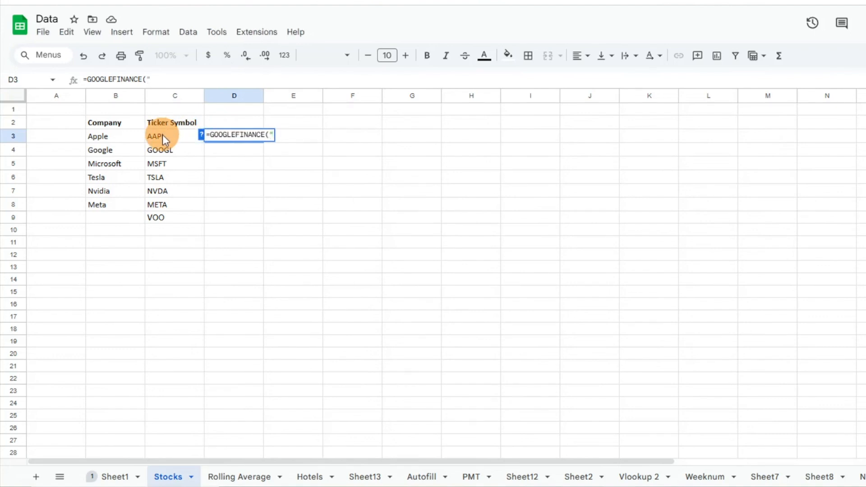
type("aapl\"")
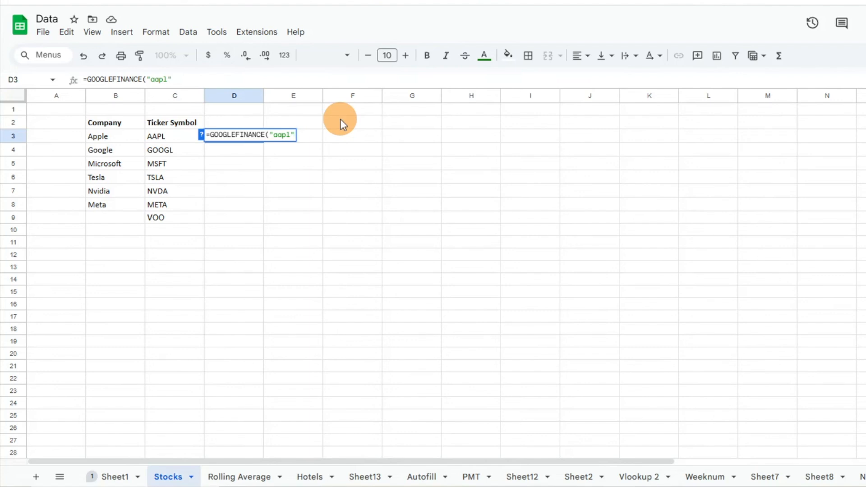
key("BackSpace")
key("BackSpace")
key("BackSpace")
key("BackSpace")
key("BackSpace")
key("BackSpace")
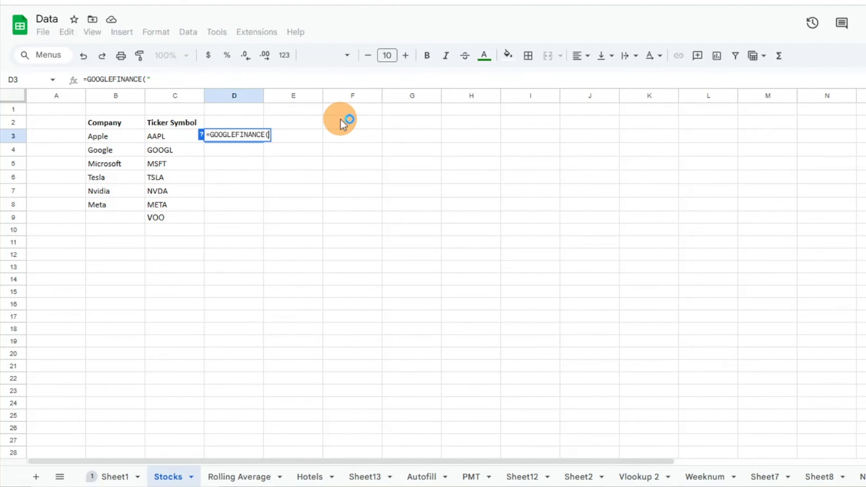
Complete the formula as =GOOGLEFINANCE(C3,"price") referencing the ticker cell C3
left_click(176, 137)
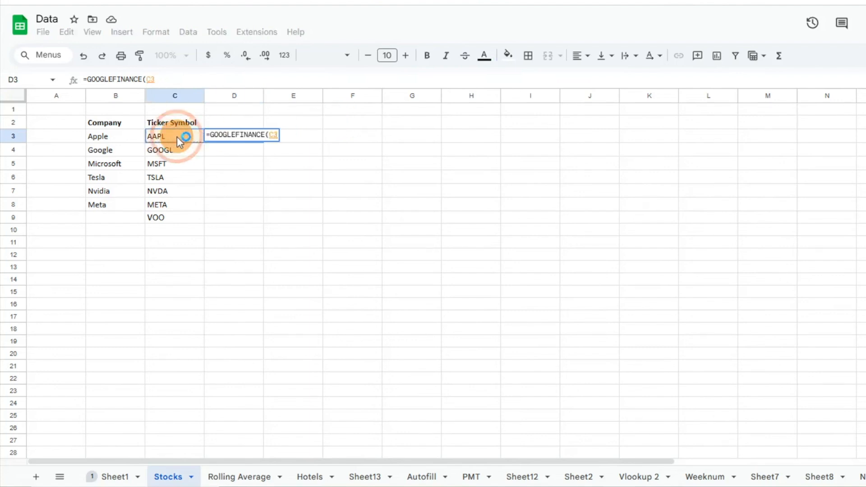
type(",")
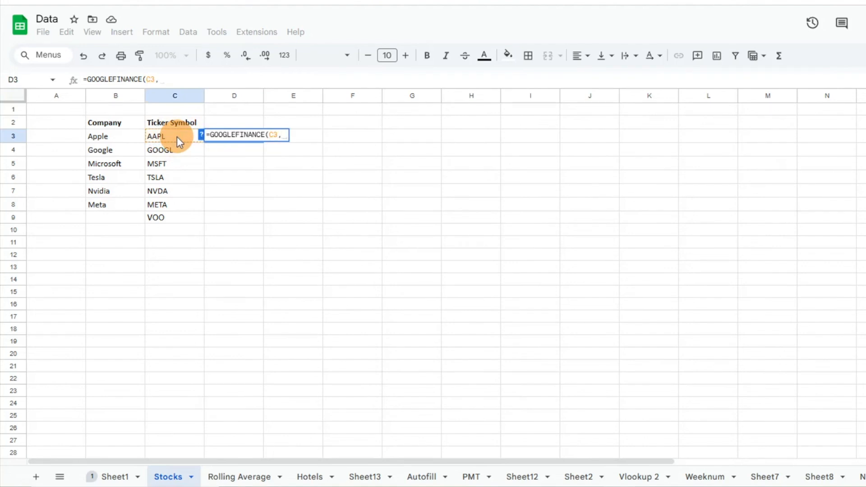
type("\"")
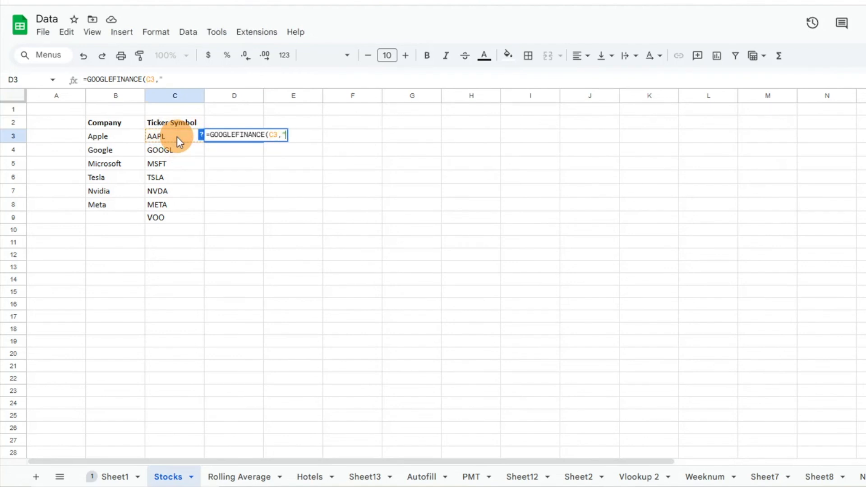
type("price\")")
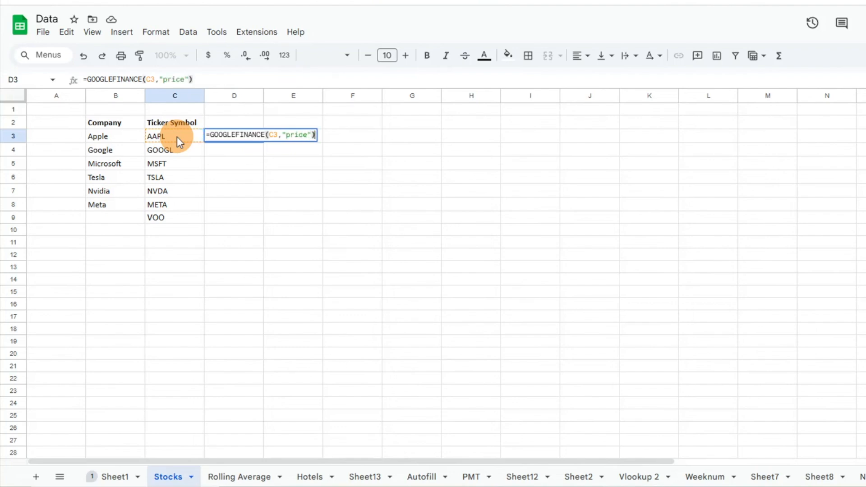
key("Return")
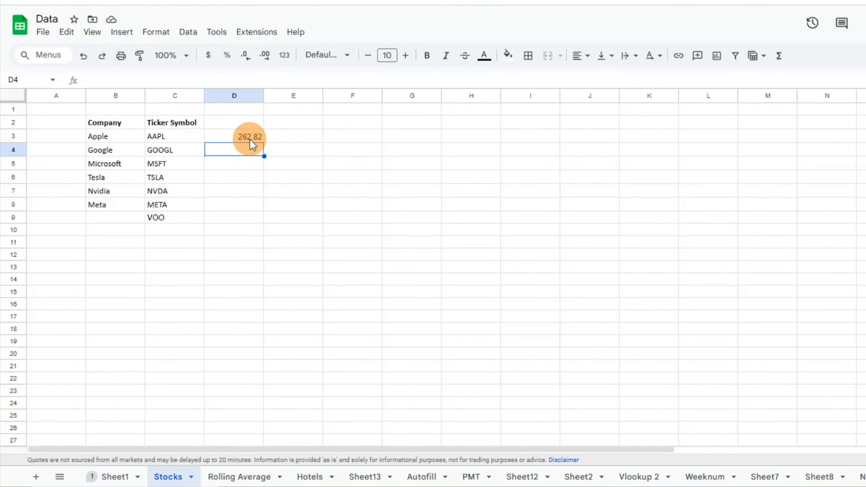
Fill the price formula down from D3 through D9 for all tickers
left_click(249, 140)
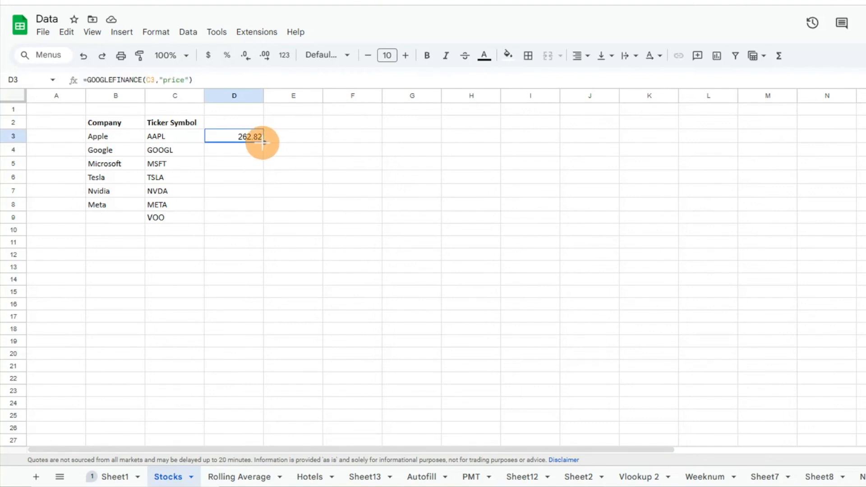
left_click_drag(263, 143, 257, 219)
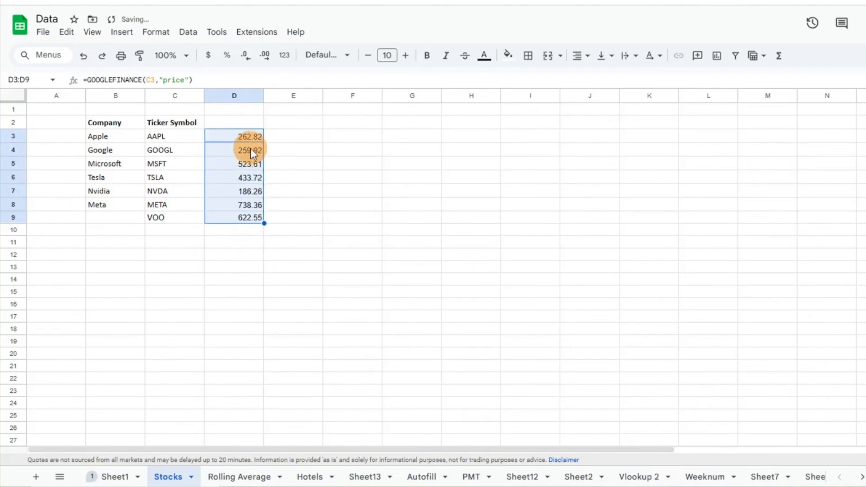
Add the column headers Price in D2 and Shares in E2
left_click(250, 150)
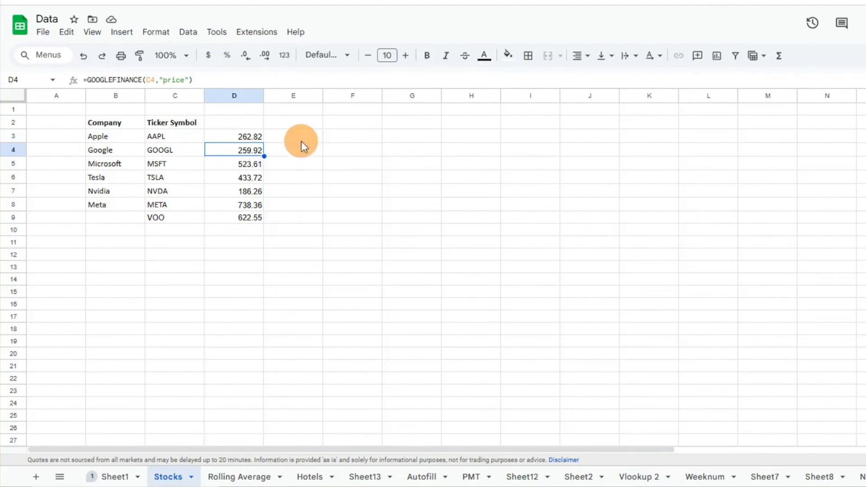
left_click(291, 127)
type("Shares")
left_click(244, 127)
type("Price")
Enter 100 shares in E3 and copy it down through E9
double_click(285, 137)
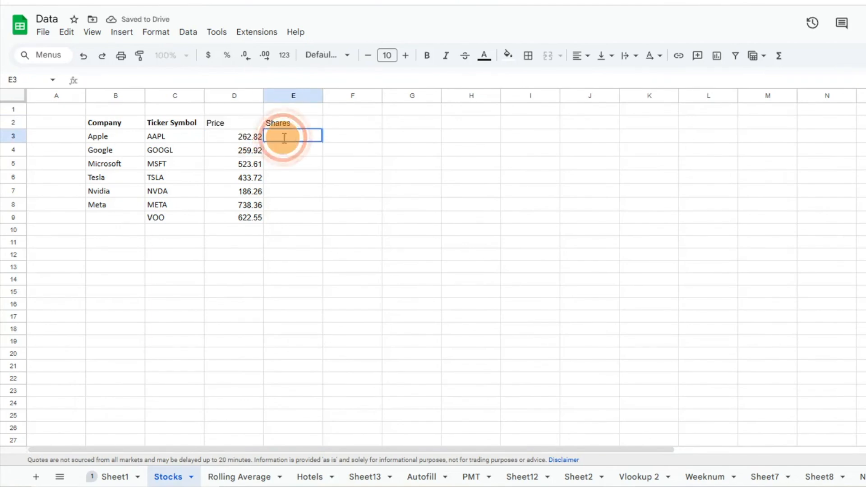
type("100")
key("Return")
left_click(283, 138)
key("ctrl+c")
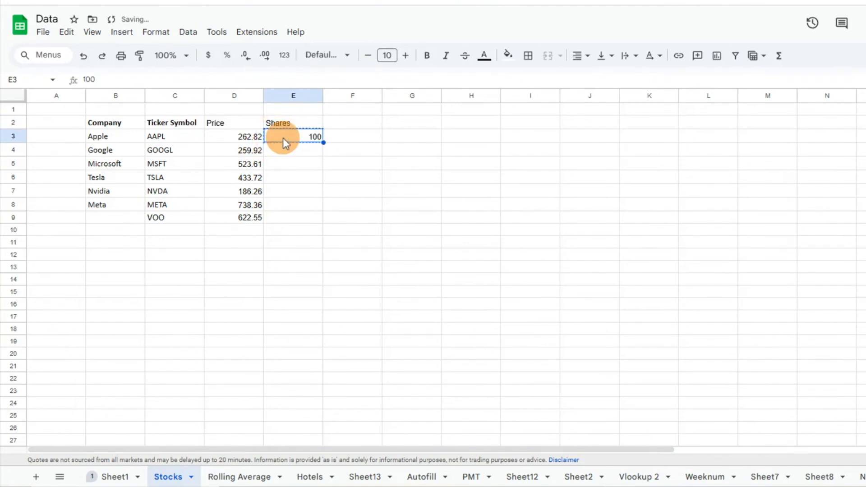
key("shift+Down")
key("shift+Down")
key("shift+Down")
key("shift+Down")
key("shift+Down")
key("shift+Down")
key("ctrl+v")
Add a Total header in F2
key("Right")
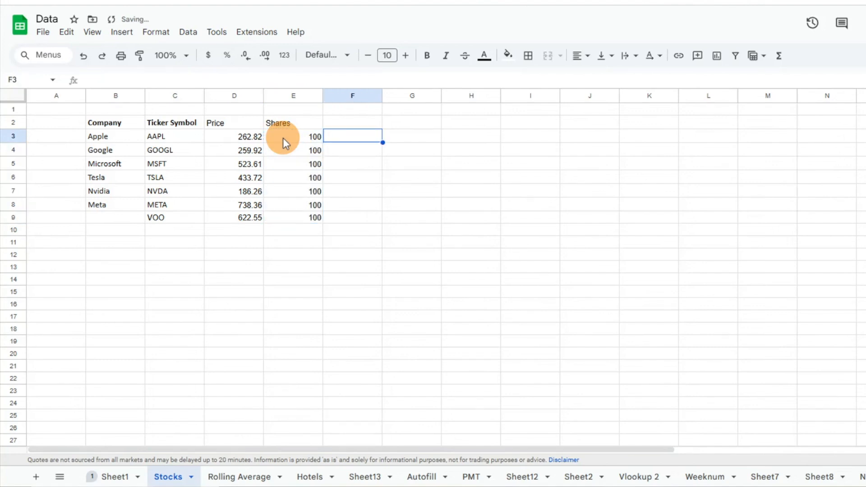
key("Up")
type("Total")
key("Return")
Enter =D3*E3 in F3 and fill it down through F9
type("=")
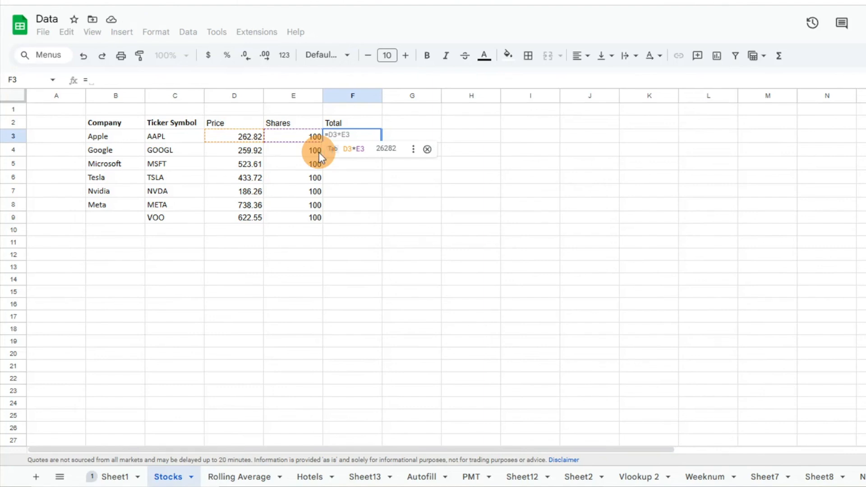
key("Tab")
left_click_drag(382, 143, 377, 218)
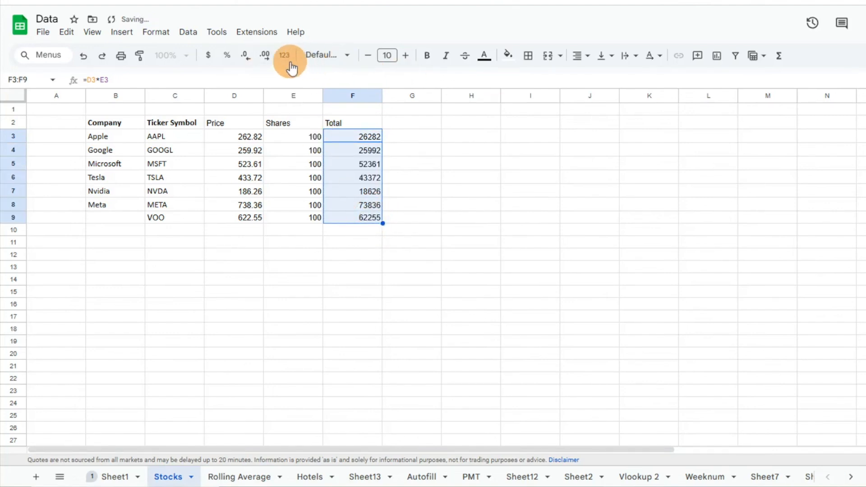
Format the totals in F3:F9 as currency with no decimal places
left_click(209, 56)
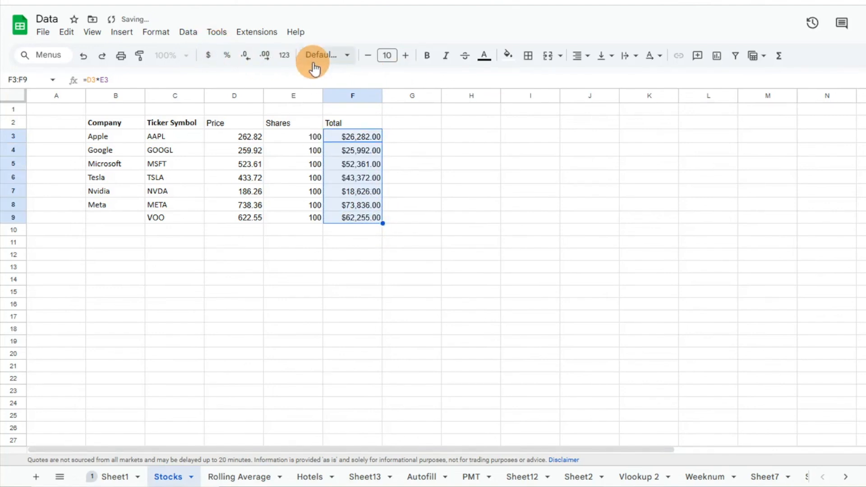
left_click(245, 55)
left_click(245, 56)
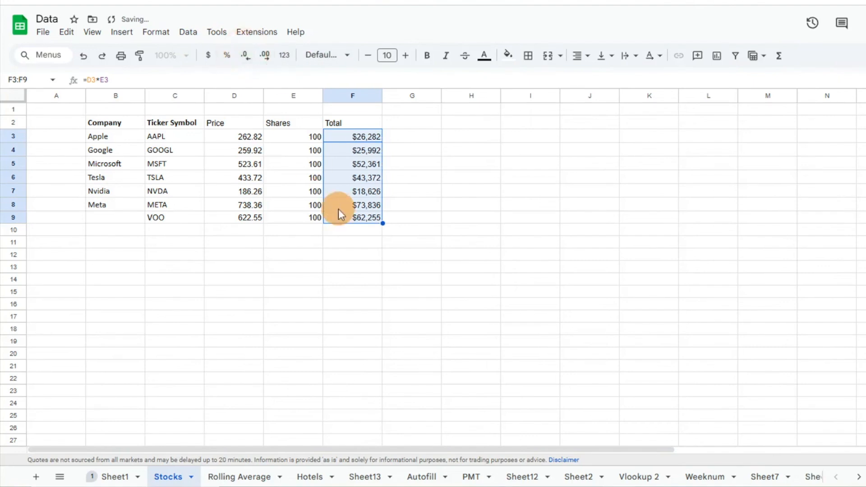
Sum the totals in F10 with =SUM(F3:F9)
left_click(353, 230)
type("=su")
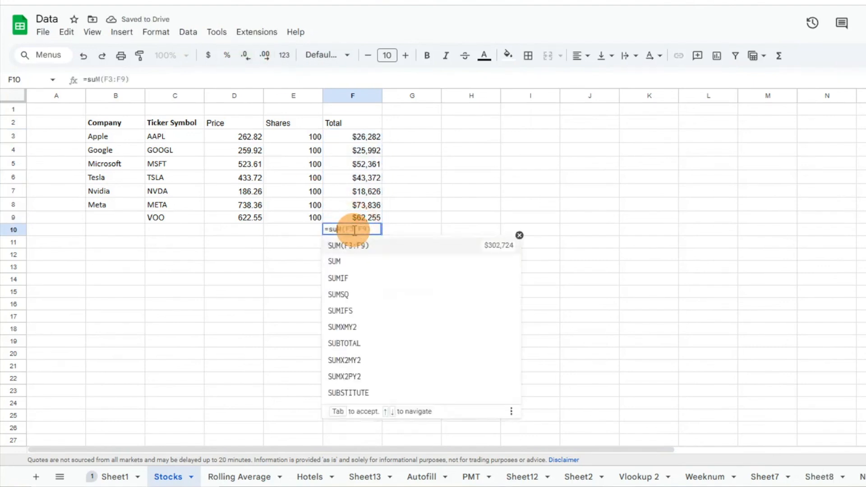
key("Tab")
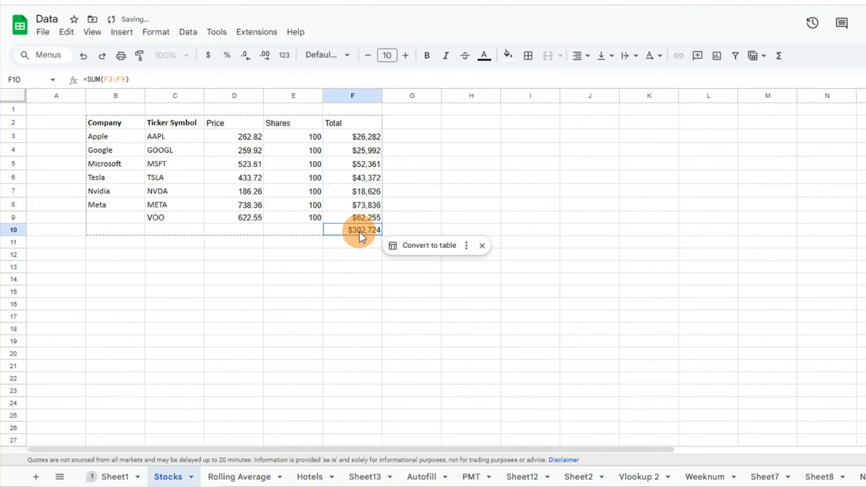
left_click(357, 265)
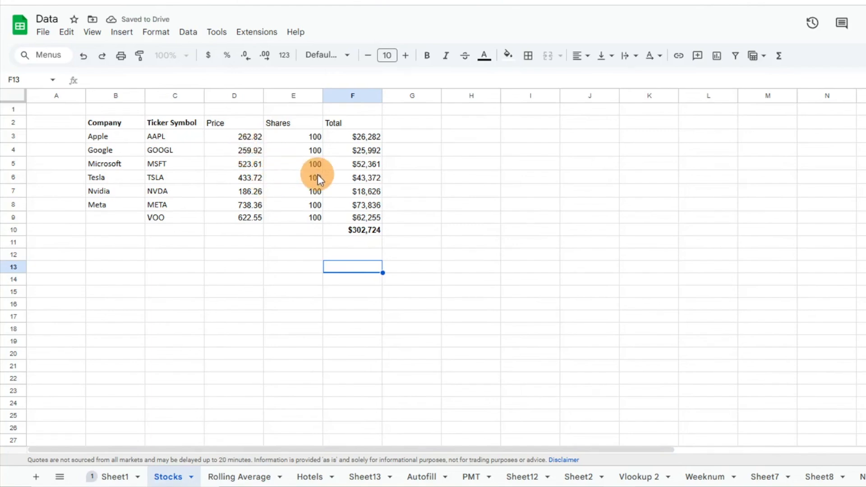
left_click(346, 228)
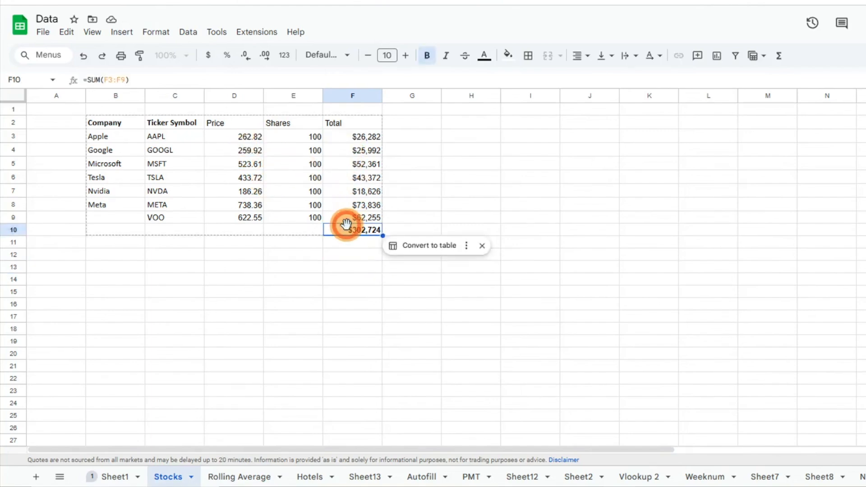